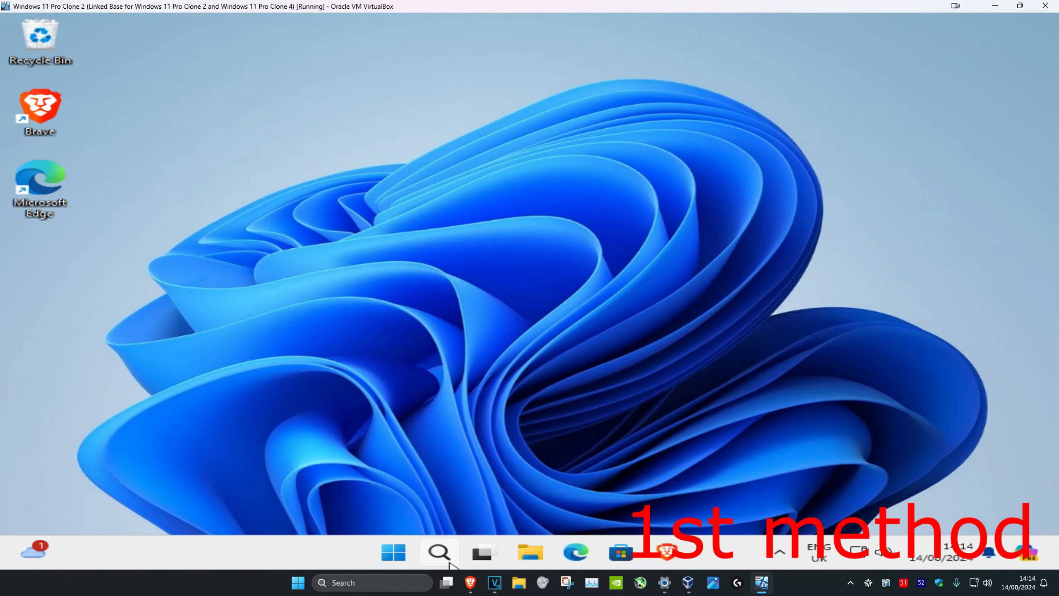
text(cmd)
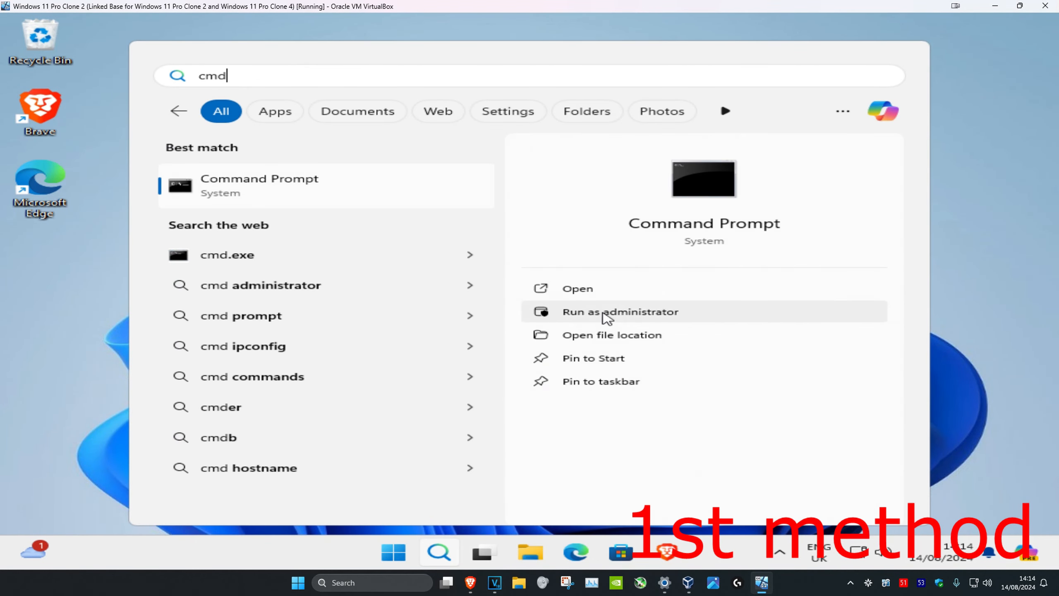
Launch Command Prompt as administrator from the 'cmd' search result
click(608, 317)
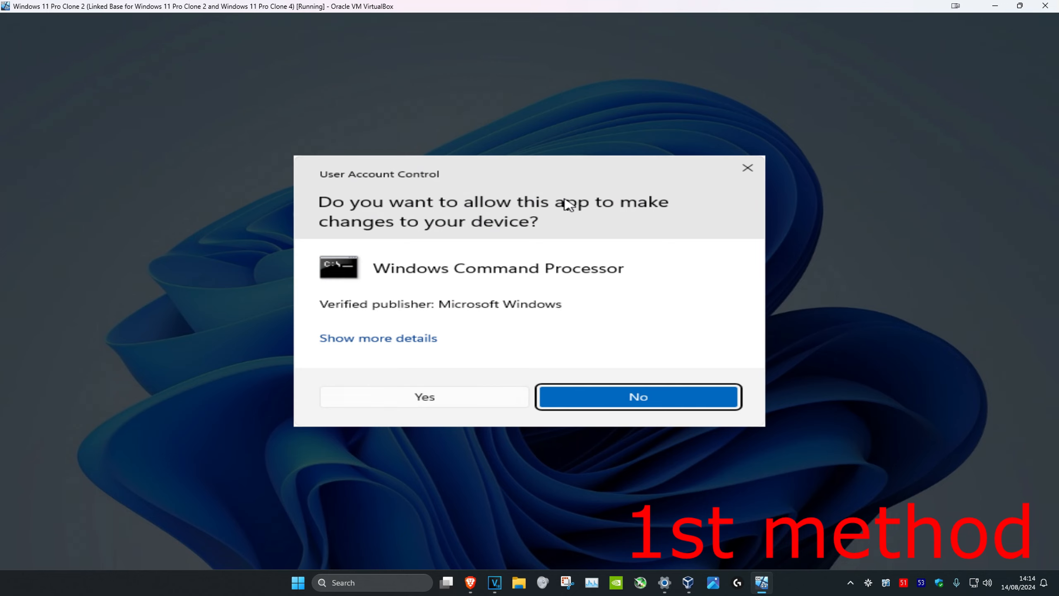
Approve the UAC prompt and run the slmgr.vbs -ipk product-key installation command
click(476, 397)
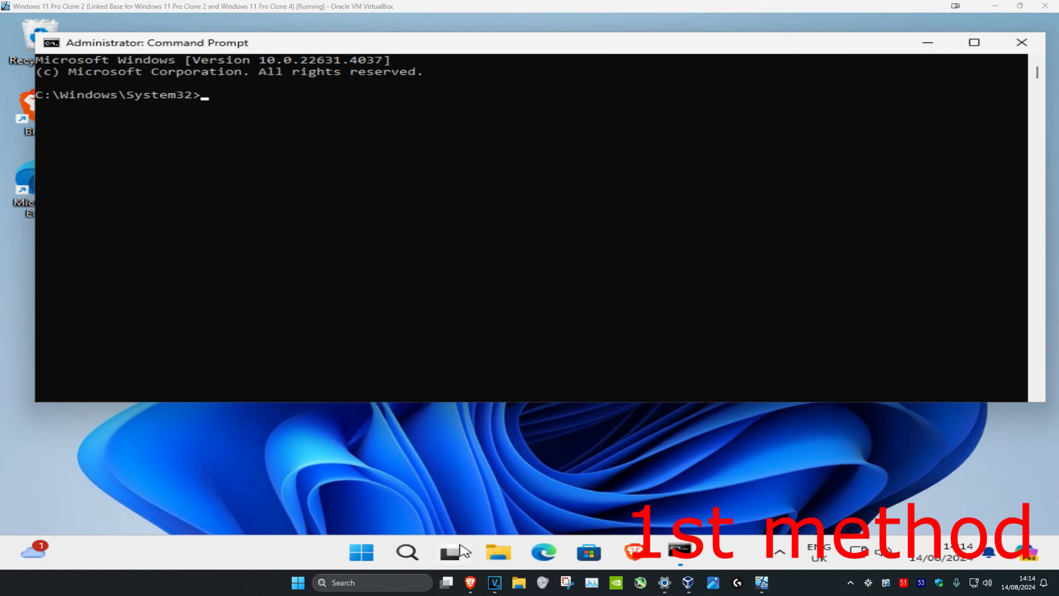
text(slmgr.vbs -ipk)
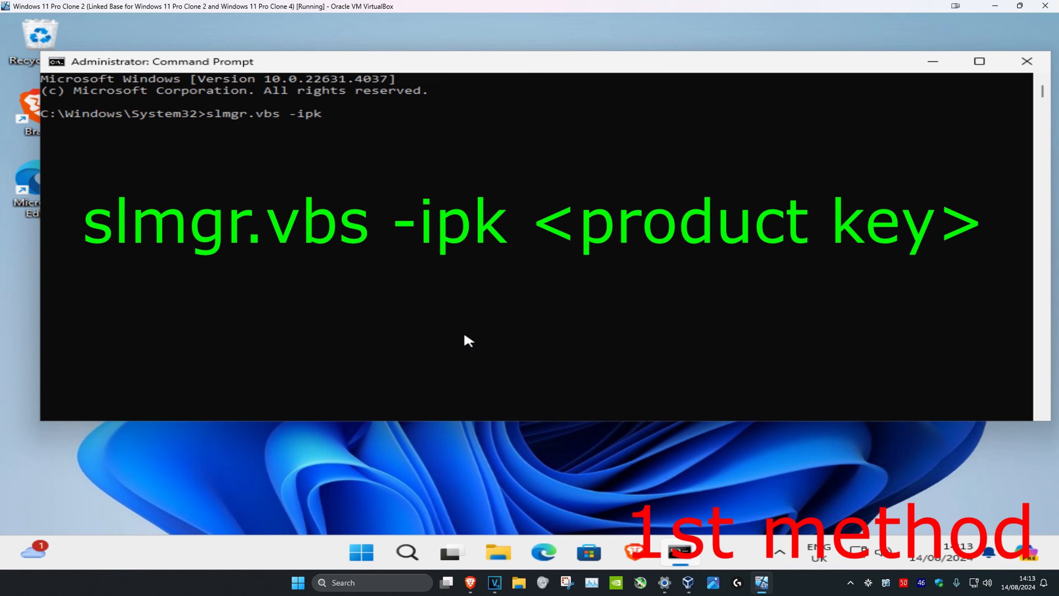
key(Return)
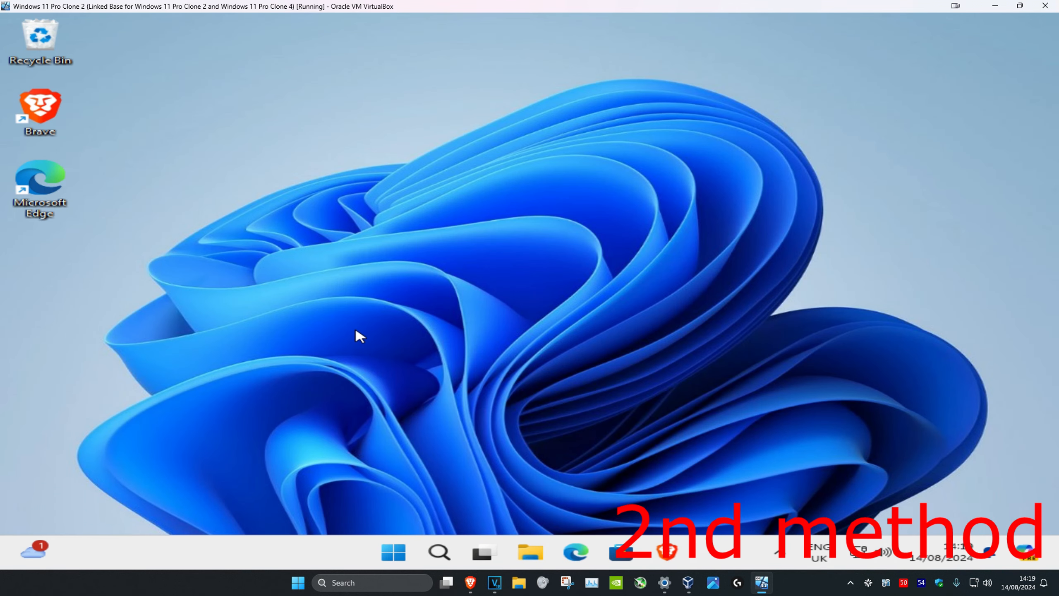
Find 'settings' in taskbar search and launch the Settings app
click(439, 552)
text(settings)
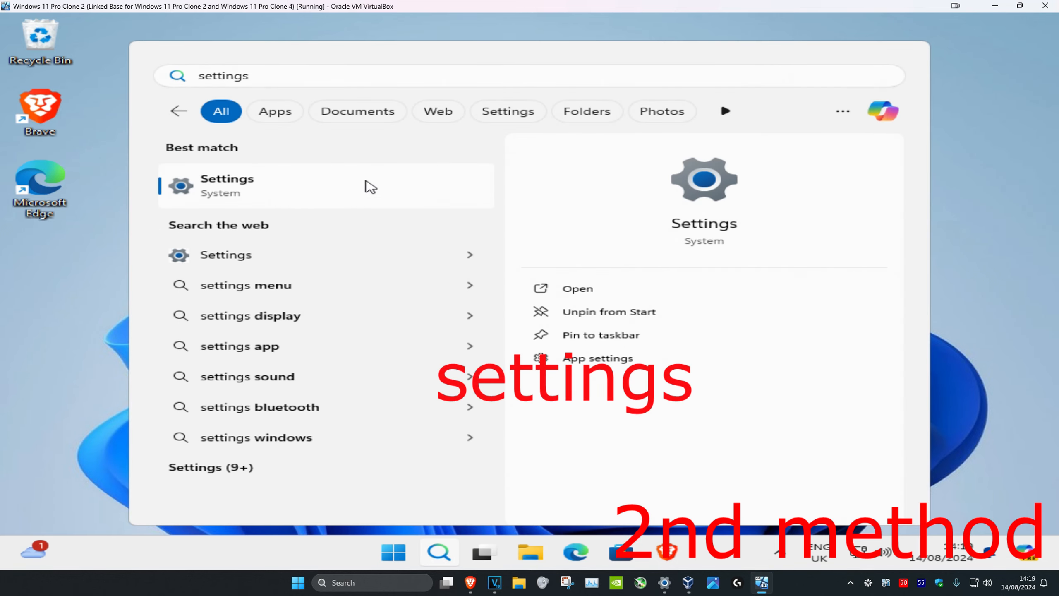
click(364, 186)
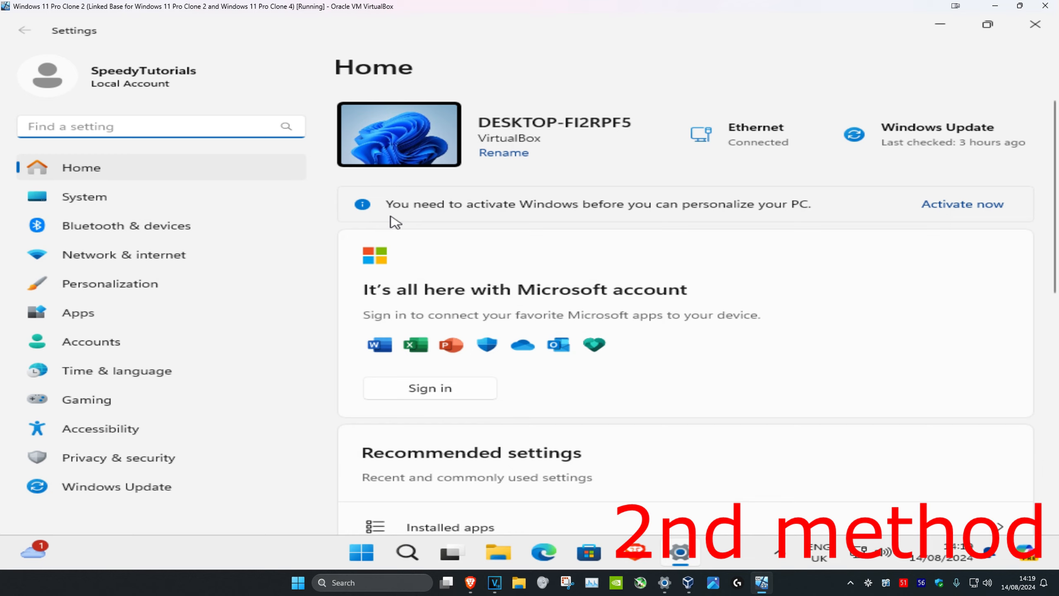
Navigate to System > Activation, showing Windows 11 Pro is not active
click(150, 198)
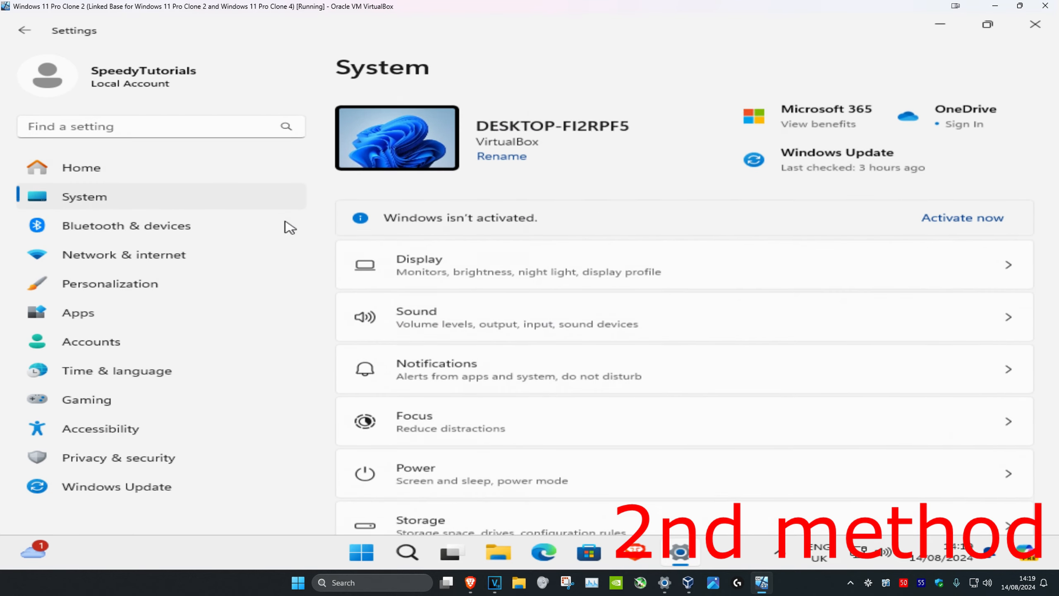
scroll(480, 264, down, 3)
scroll(476, 298, down, 3)
scroll(464, 265, down, 2)
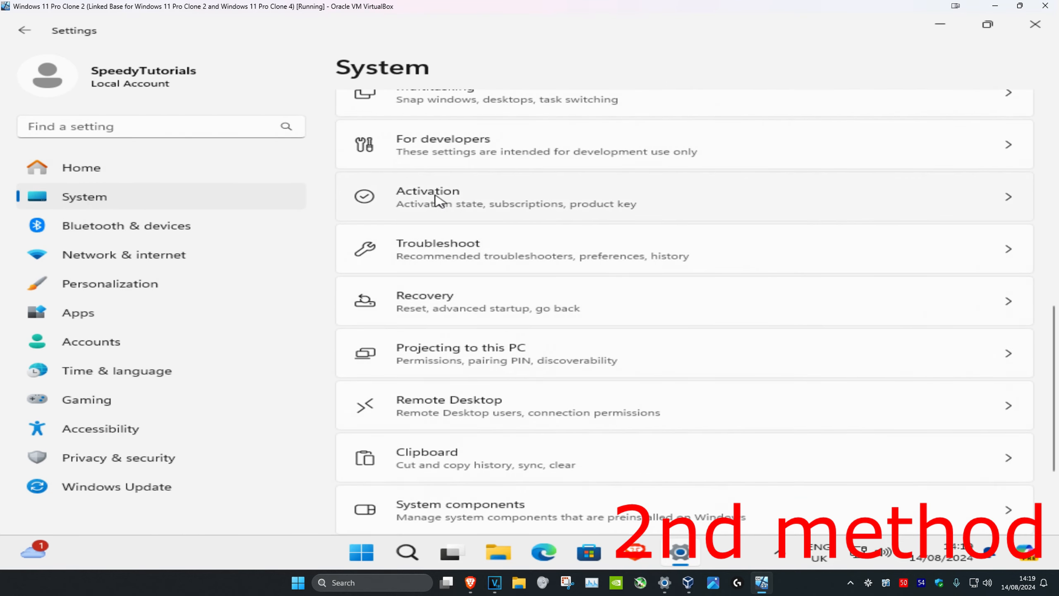
click(449, 204)
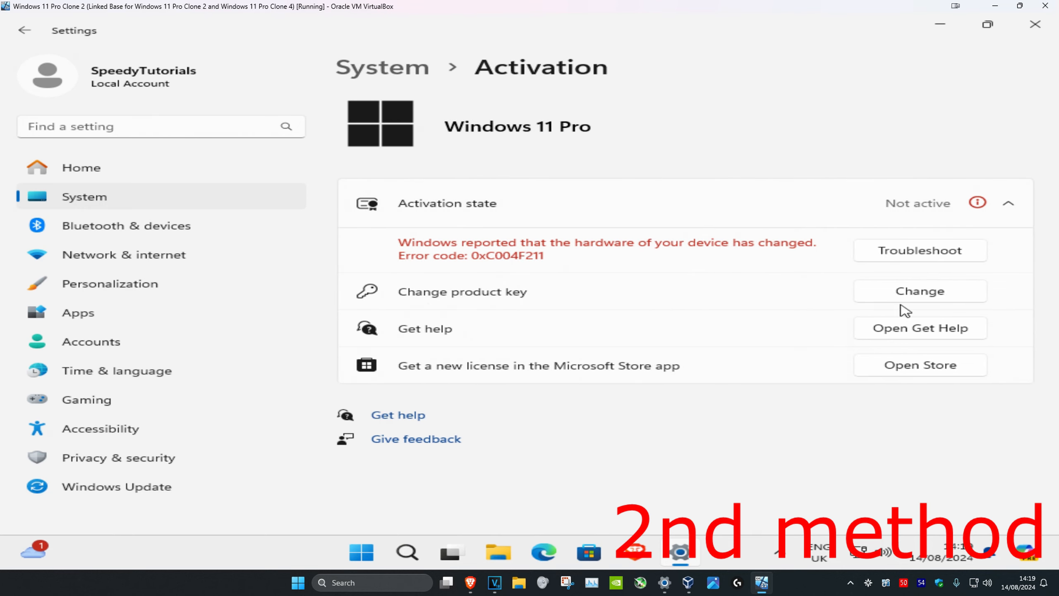
Start Change product key, then cancel the key entry without changes
click(918, 294)
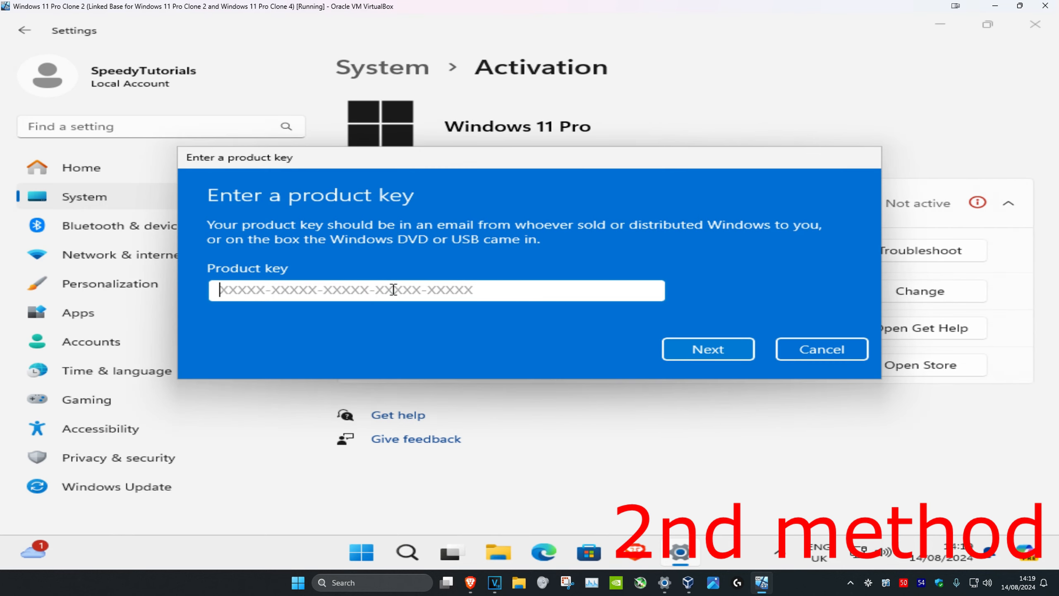
click(821, 348)
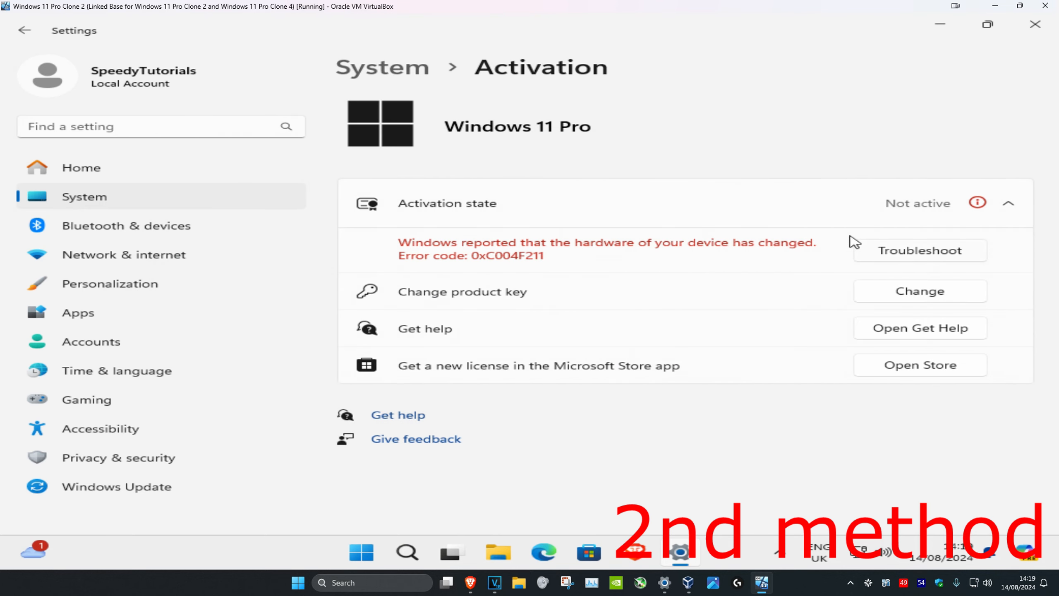